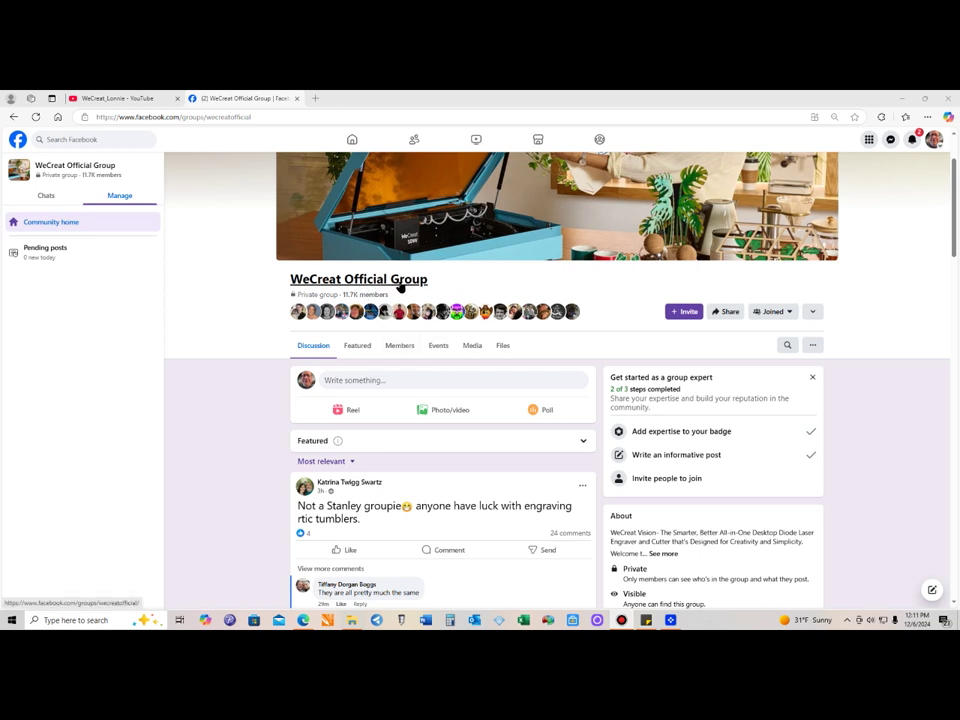
Download CRUMB TRAY HANDLE.wws from the Facebook group's Files and open it in WeCreat MakeIt.
{"action": "left_click", "coordinate": [502, 346]}
{"action": "scroll", "coordinate": [508, 431], "scroll_direction": "down", "scroll_amount": 2}
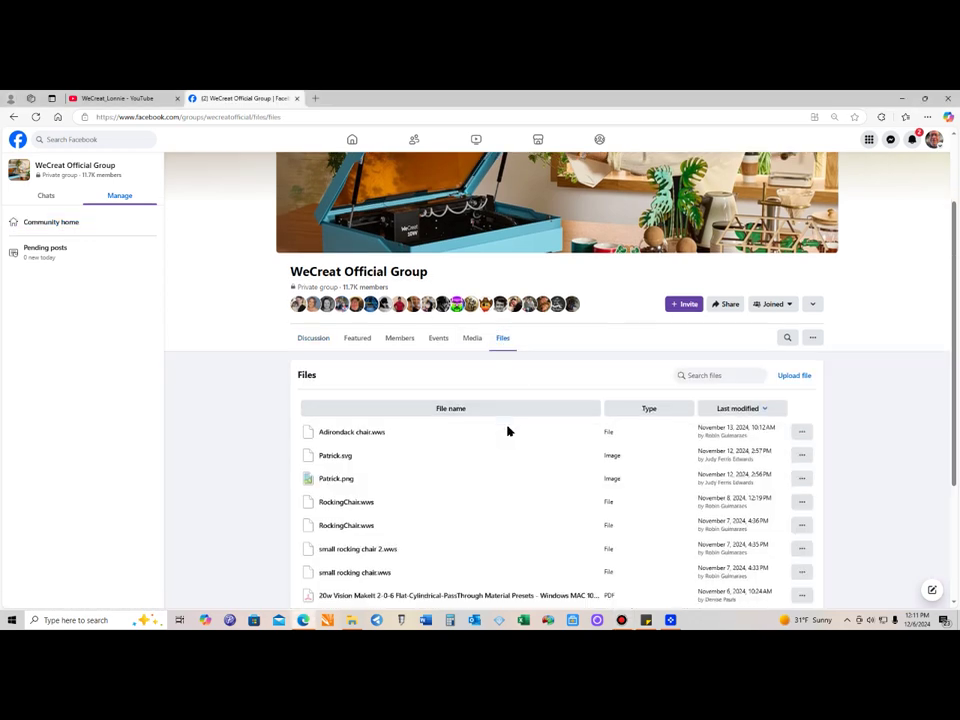
{"action": "scroll", "coordinate": [508, 431], "scroll_direction": "down", "scroll_amount": 4}
{"action": "scroll", "coordinate": [508, 431], "scroll_direction": "down", "scroll_amount": 5}
{"action": "scroll", "coordinate": [508, 431], "scroll_direction": "down", "scroll_amount": 3}
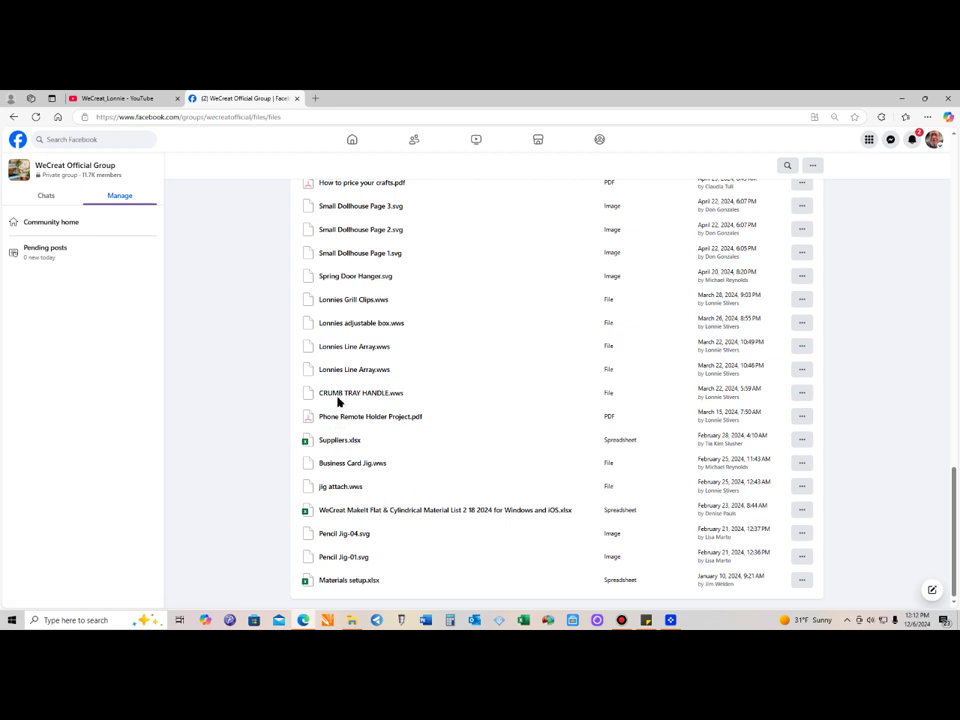
{"action": "left_click", "coordinate": [396, 397]}
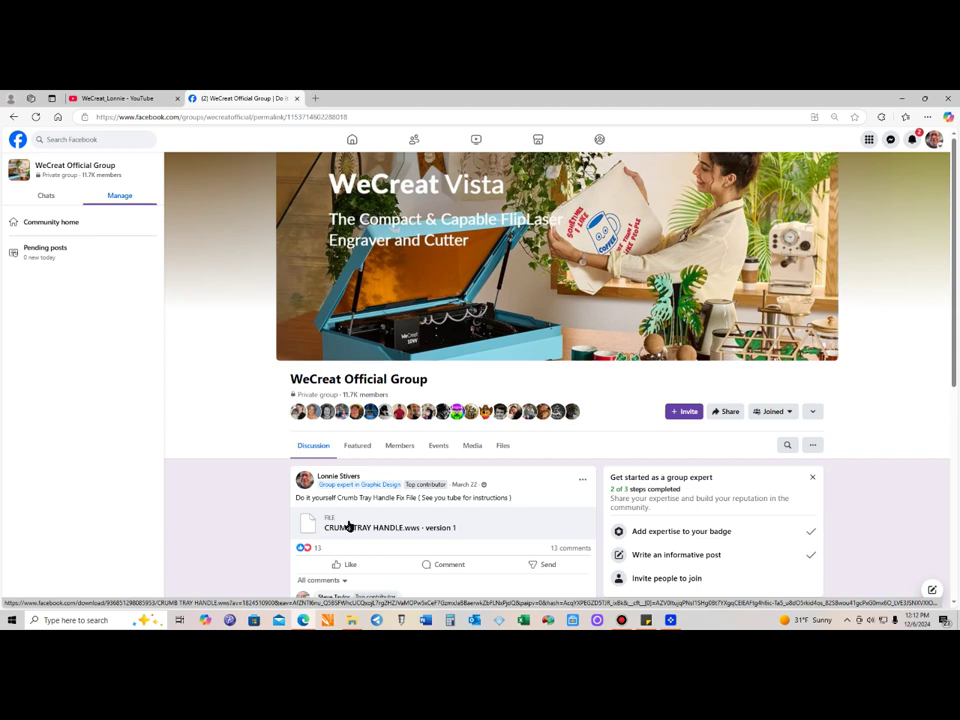
{"action": "left_click", "coordinate": [348, 526]}
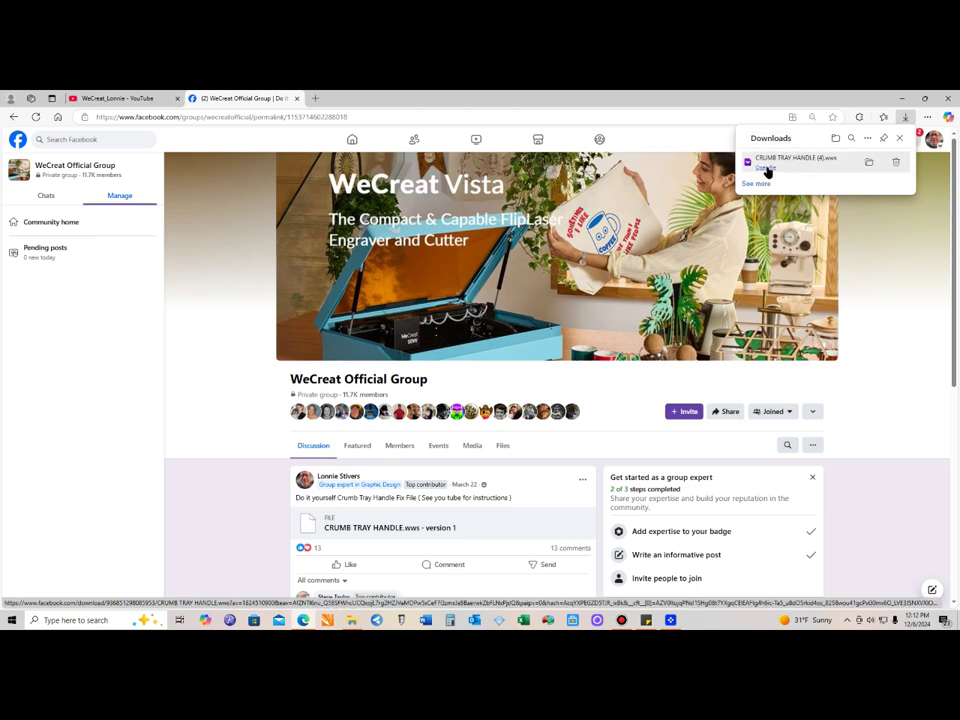
{"action": "left_click", "coordinate": [765, 168]}
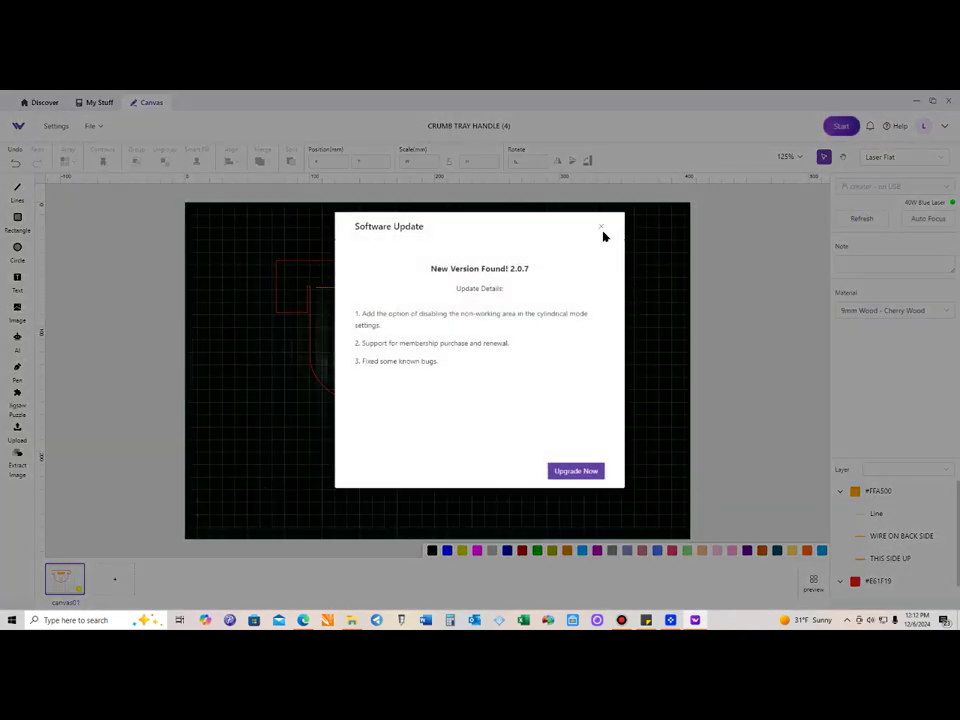
Dismiss the software update, firmware update, membership and announcement pop-ups, then select the handle design.
{"action": "left_click", "coordinate": [601, 227]}
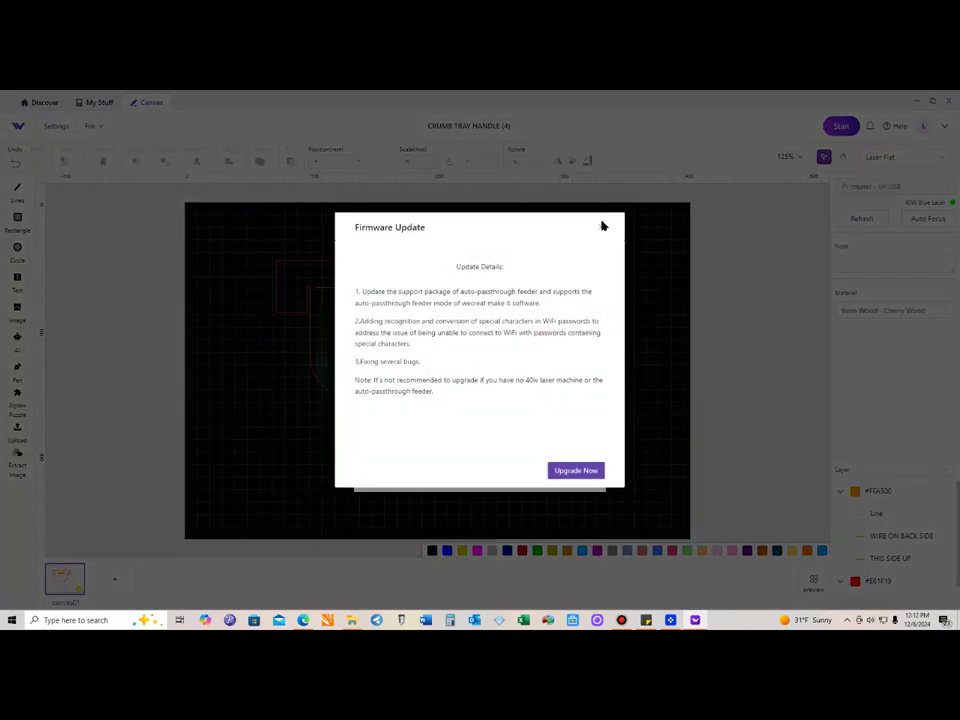
{"action": "left_click", "coordinate": [600, 227]}
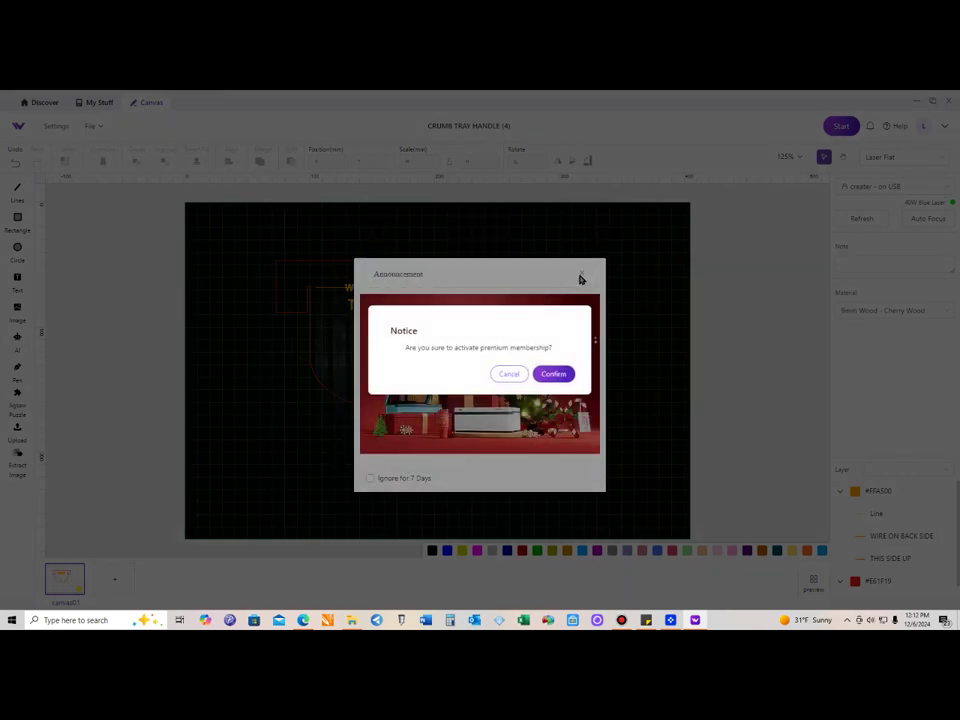
{"action": "left_click", "coordinate": [507, 374]}
{"action": "left_click", "coordinate": [582, 274]}
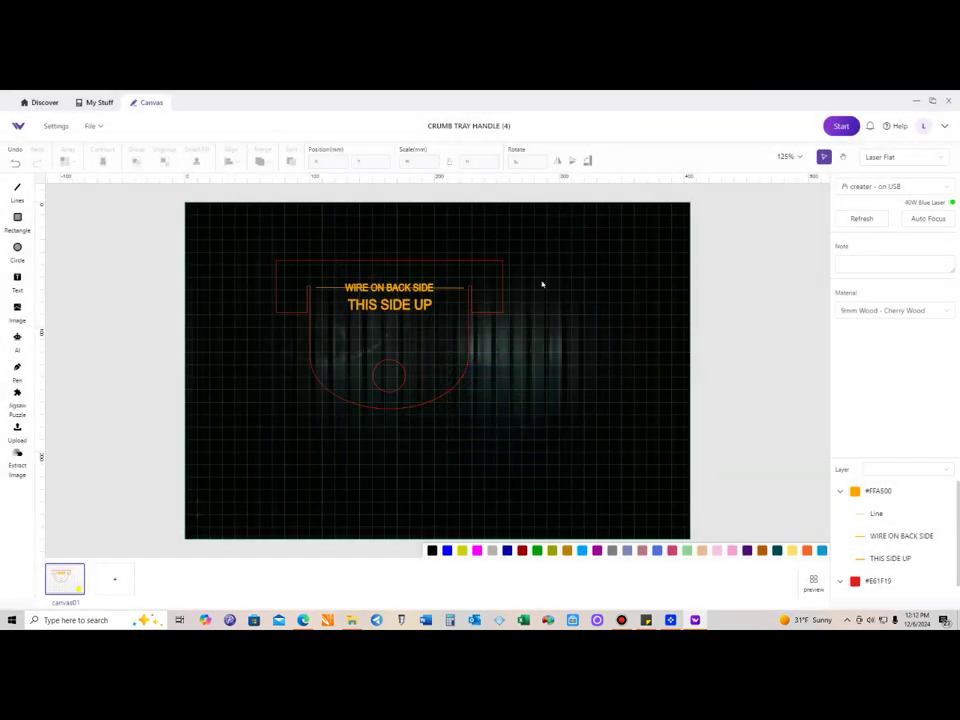
{"action": "left_click", "coordinate": [454, 338]}
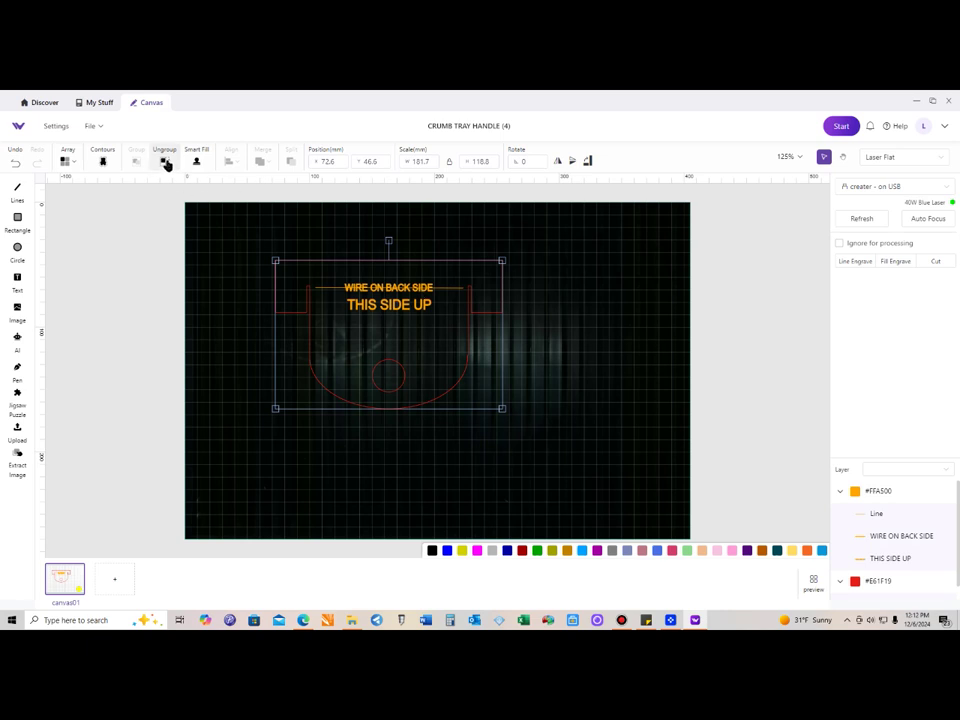
Ungroup the handle design and review the lettering's engrave and outline's cut settings.
{"action": "left_click", "coordinate": [166, 160]}
{"action": "left_click", "coordinate": [259, 261]}
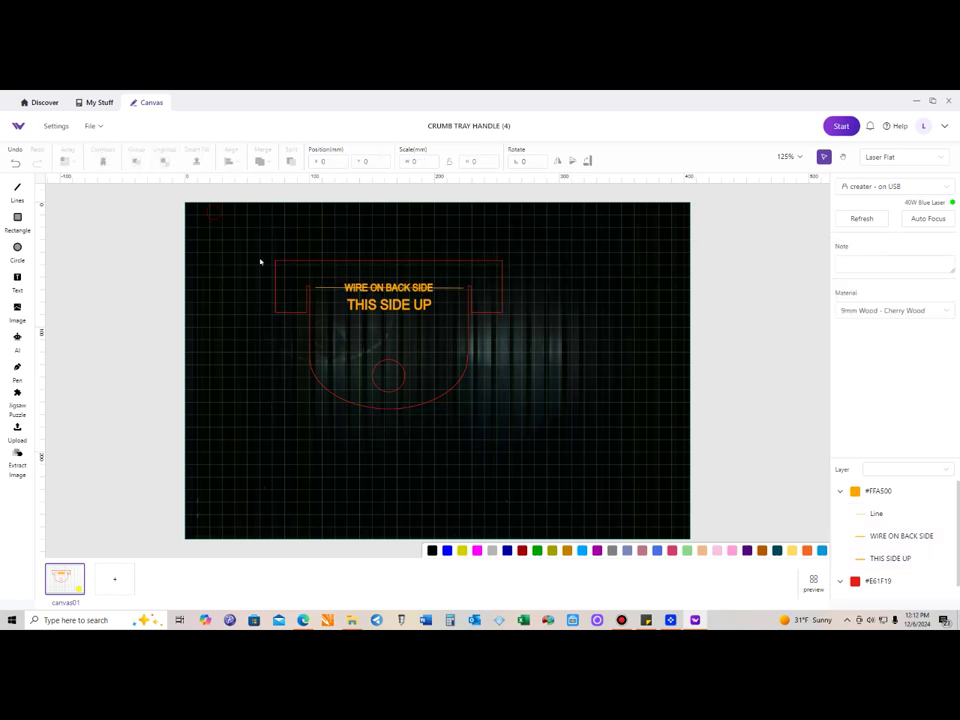
{"action": "left_click", "coordinate": [362, 308]}
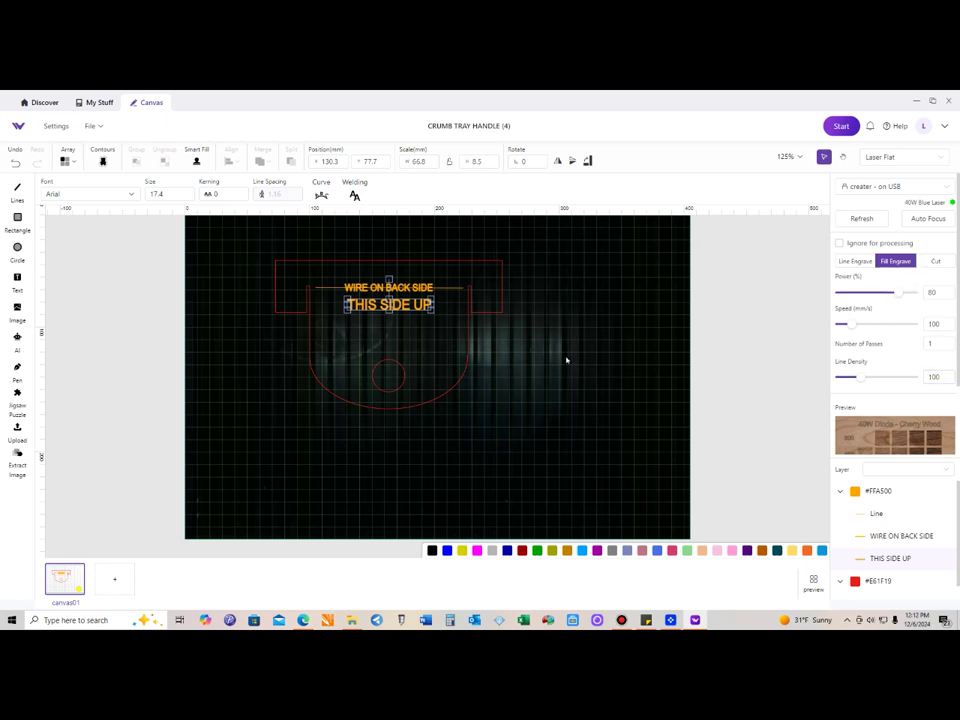
{"action": "left_click", "coordinate": [493, 304]}
{"action": "left_click", "coordinate": [938, 261]}
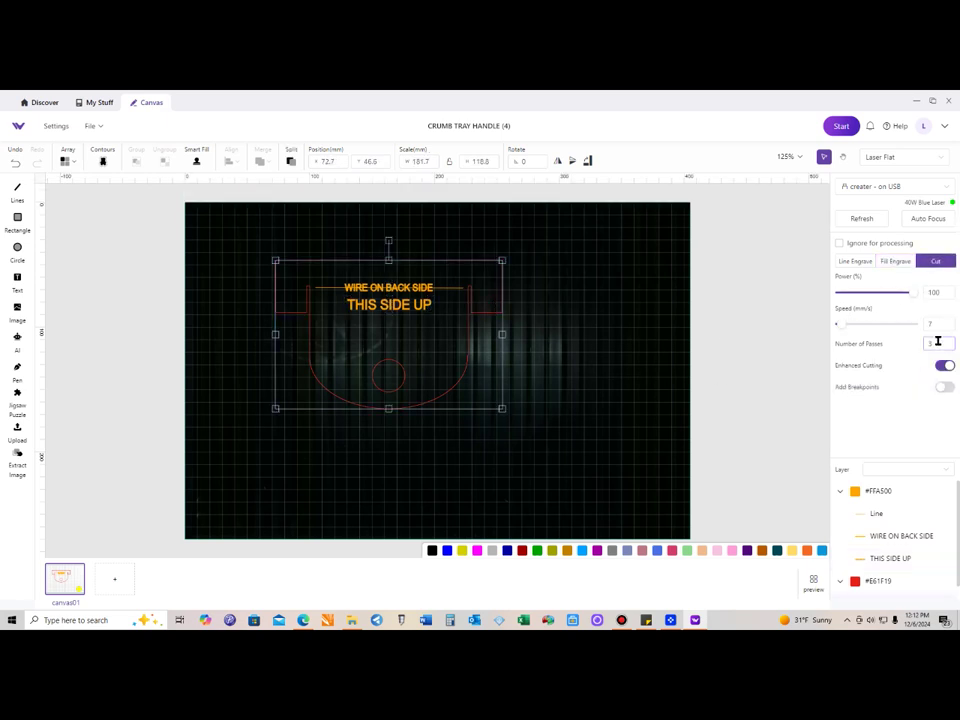
{"action": "left_click", "coordinate": [567, 275]}
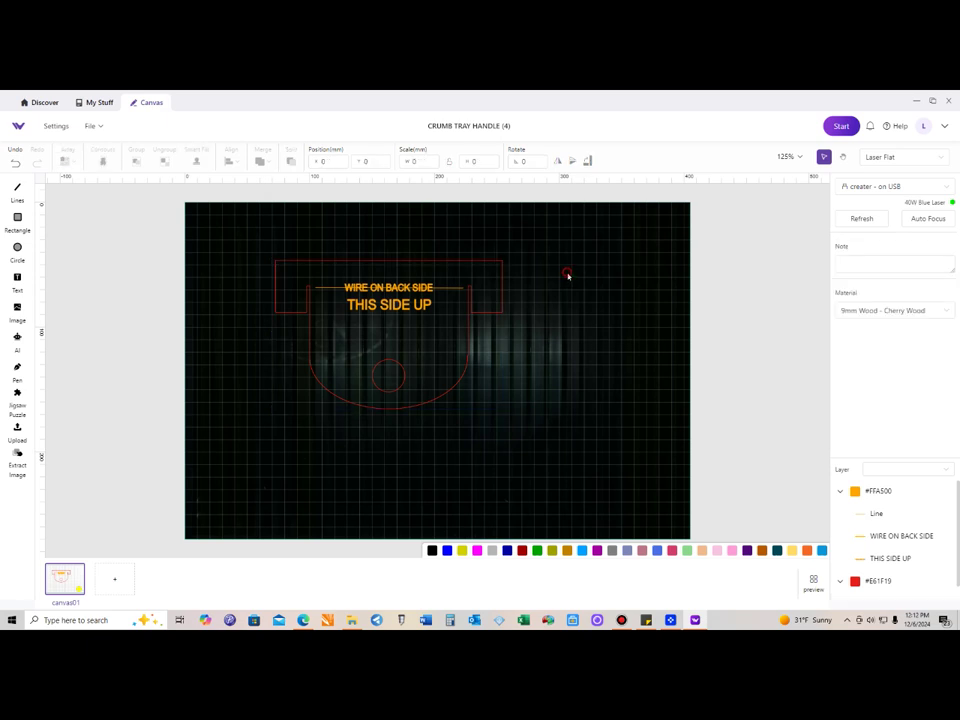
Switch the WIRE ON BACK SIDE and THIS SIDE UP lettering to line engrave.
{"action": "left_click", "coordinate": [412, 289]}
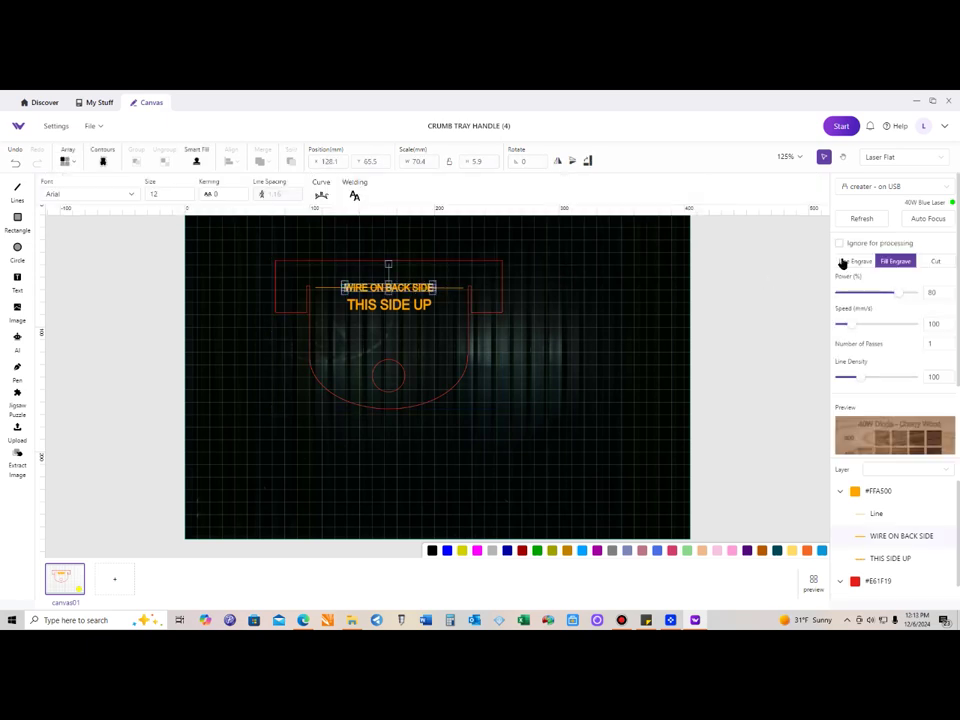
{"action": "left_click", "coordinate": [400, 304]}
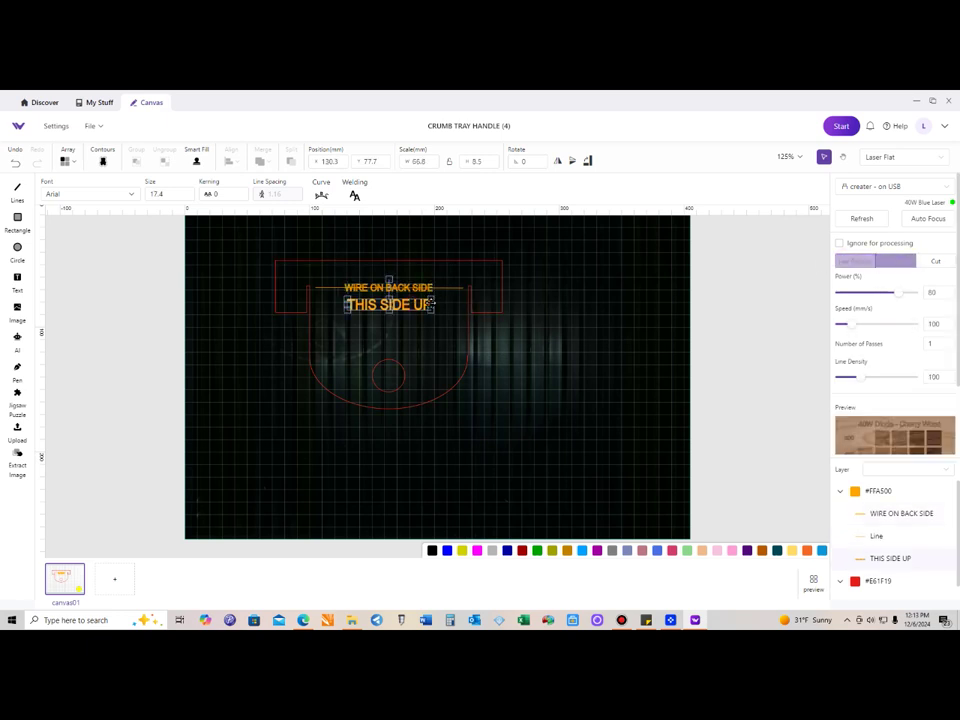
{"action": "left_click", "coordinate": [856, 261]}
Set the tray outline's cut to 2 passes at 100% power and speed 7.
{"action": "left_click", "coordinate": [496, 306]}
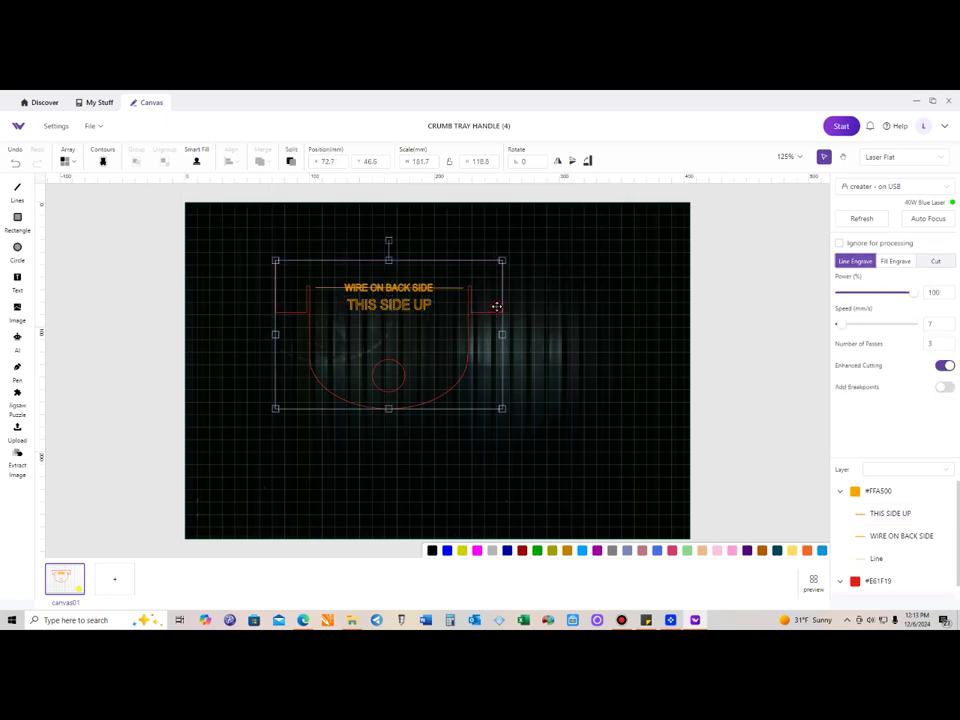
{"action": "left_click", "coordinate": [932, 342]}
{"action": "left_click_drag", "start_coordinate": [932, 342], "coordinate": [919, 345]}
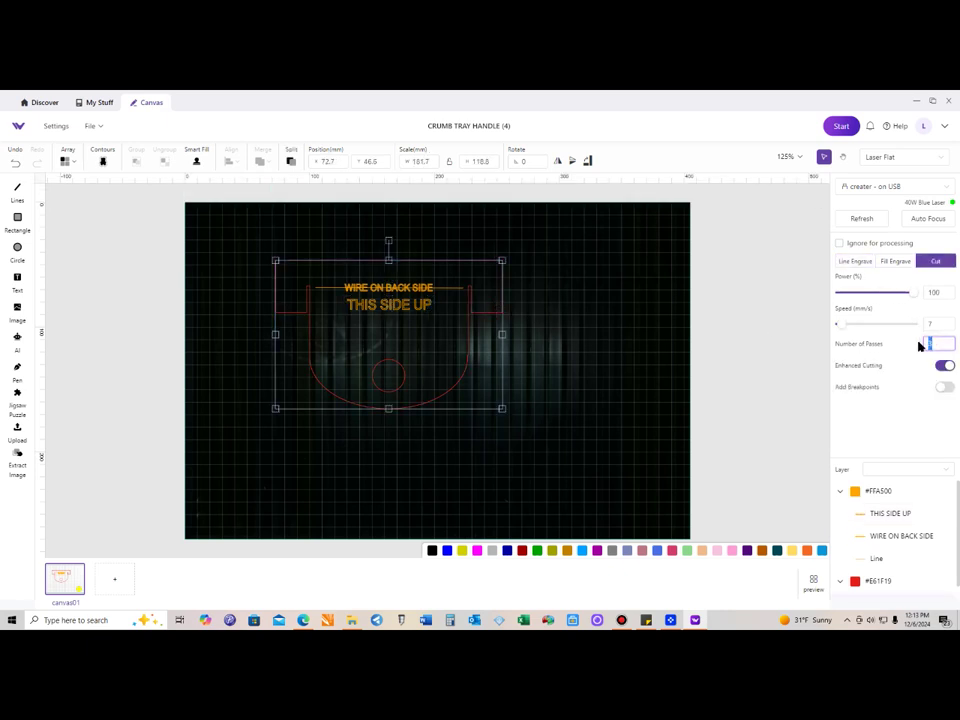
{"action": "type", "text": "2"}
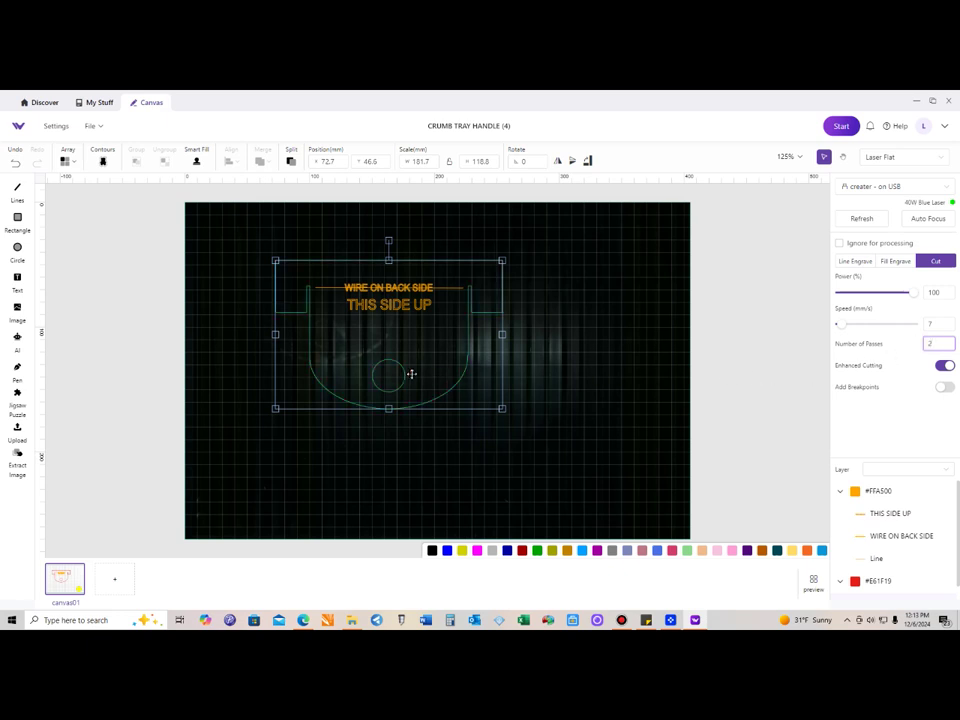
{"action": "left_click", "coordinate": [398, 374]}
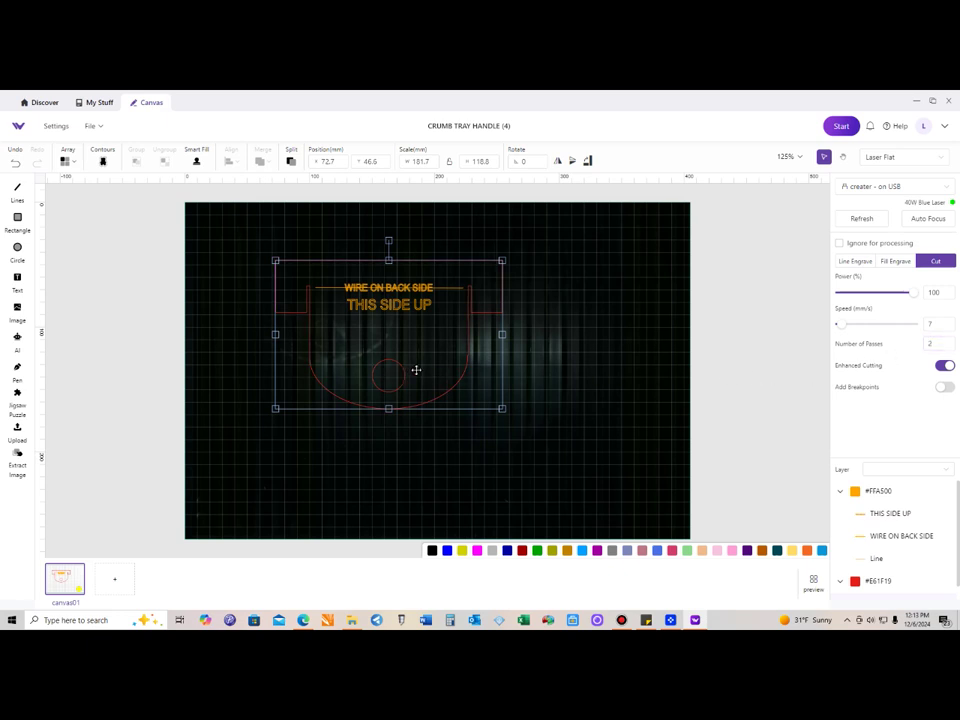
{"action": "left_click", "coordinate": [555, 371]}
{"action": "left_click", "coordinate": [407, 375]}
Refresh the camera image of the bed and move the whole design over the wood board.
{"action": "left_click", "coordinate": [585, 411]}
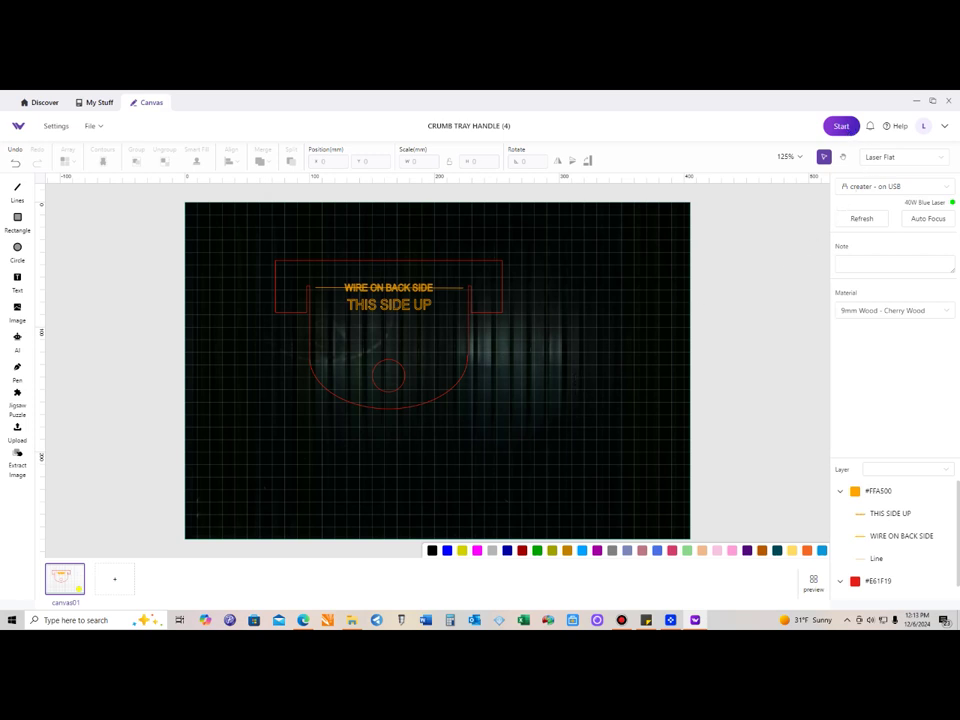
{"action": "key", "text": "ctrl+z"}
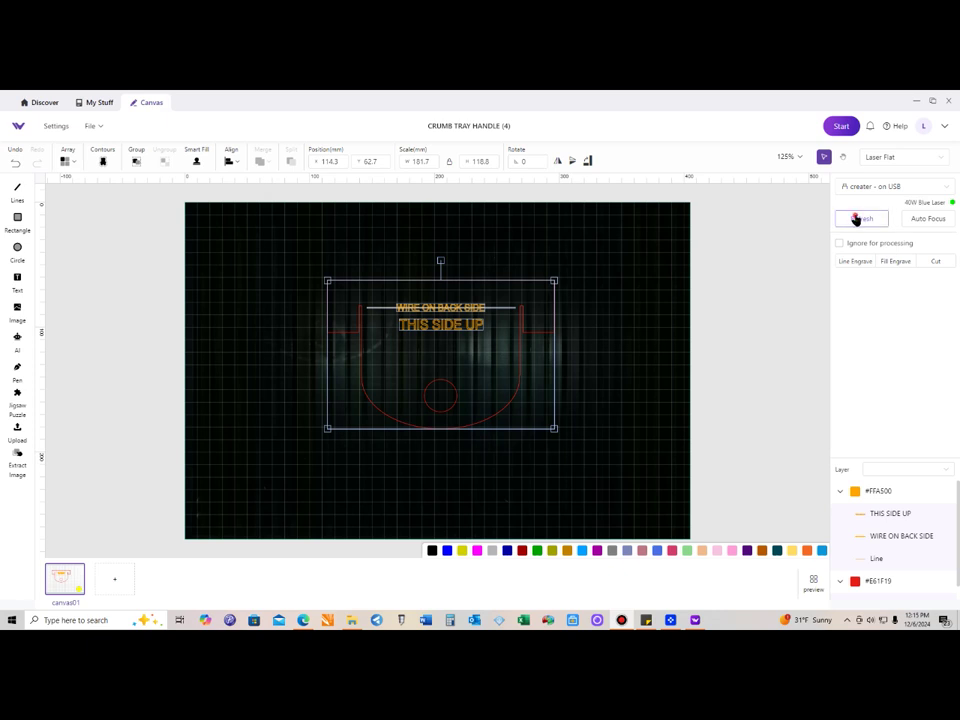
{"action": "left_click", "coordinate": [857, 218]}
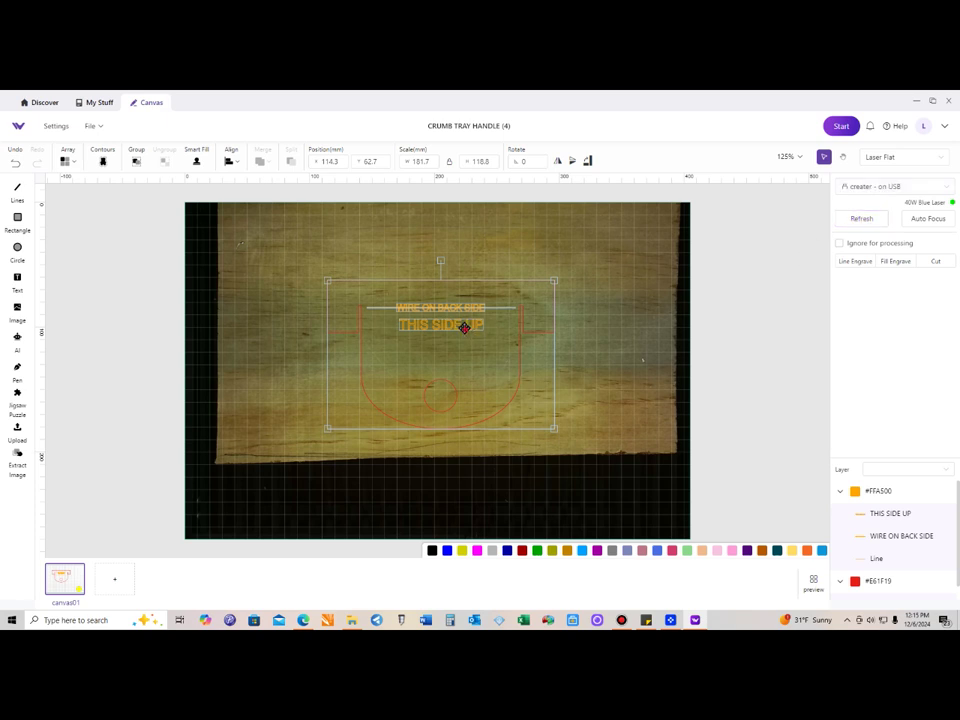
{"action": "mouse_move", "coordinate": [463, 326]}
{"action": "left_mouse_down"}
{"action": "mouse_move", "coordinate": [390, 271]}
{"action": "mouse_move", "coordinate": [406, 280]}
{"action": "left_mouse_up"}
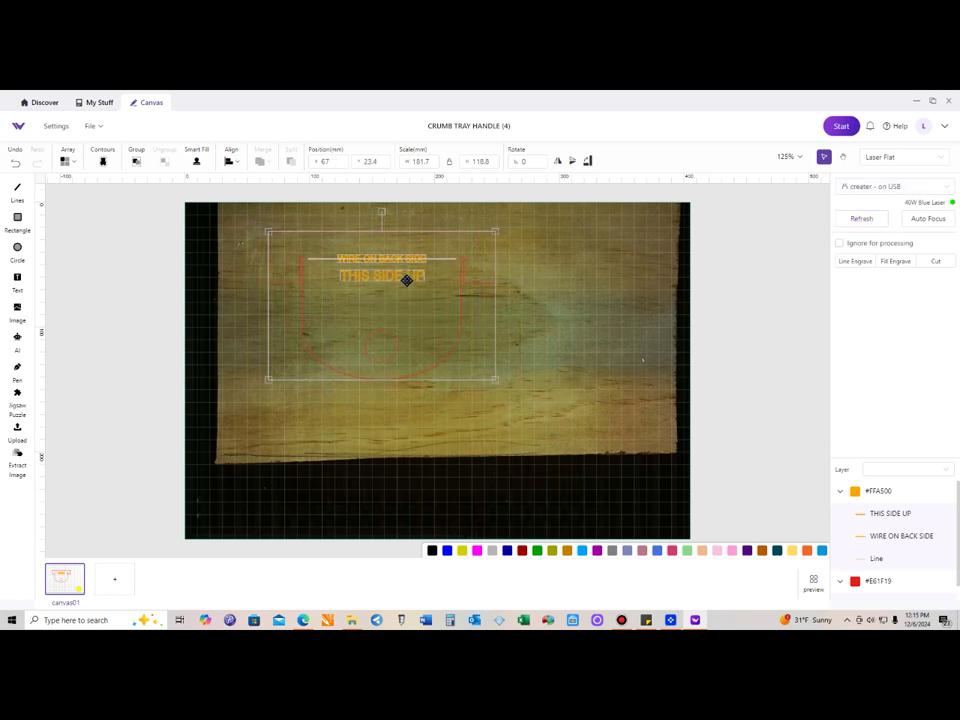
Auto-focus the laser on the wood and place the design near the board's top-left corner.
{"action": "left_click", "coordinate": [930, 219]}
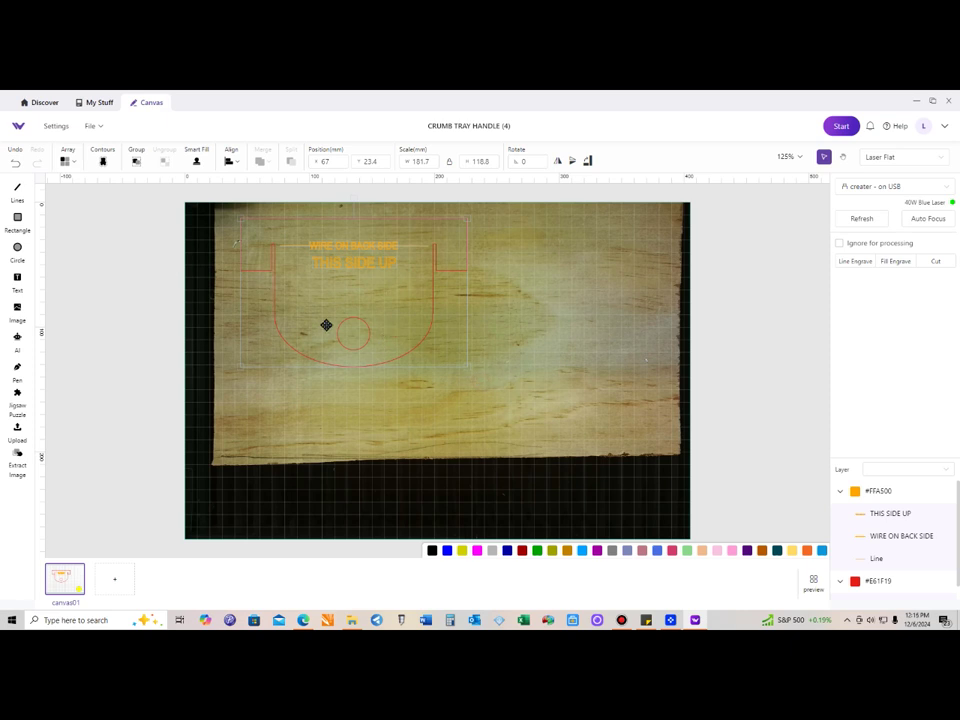
{"action": "right_click_drag", "start_coordinate": [493, 297], "coordinate": [517, 354]}
{"action": "left_click_drag", "start_coordinate": [396, 341], "coordinate": [360, 286]}
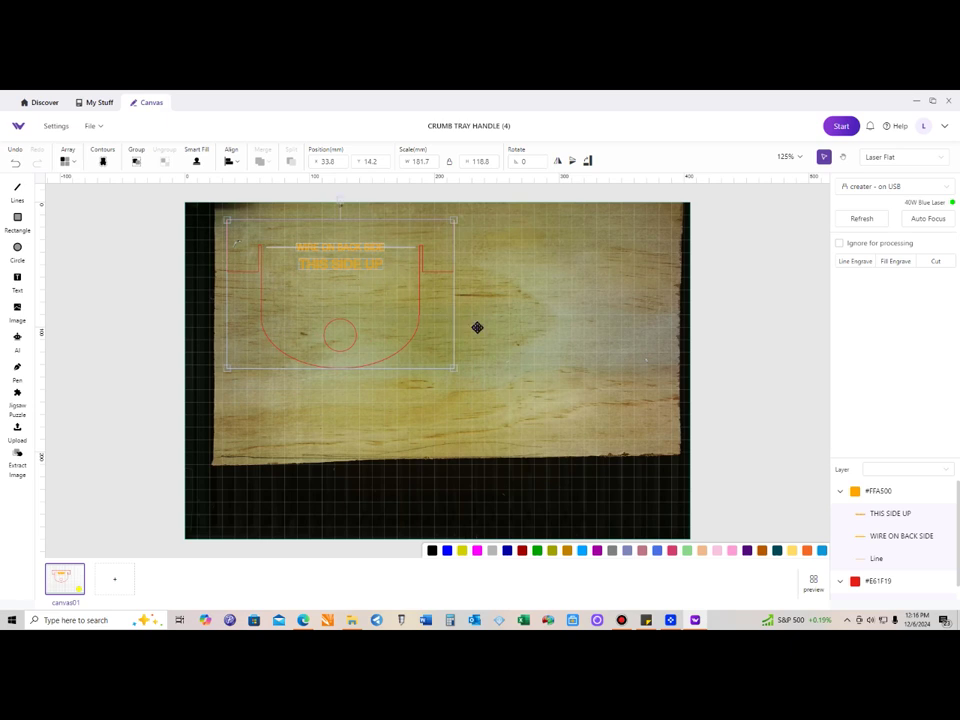
{"action": "left_click", "coordinate": [548, 340]}
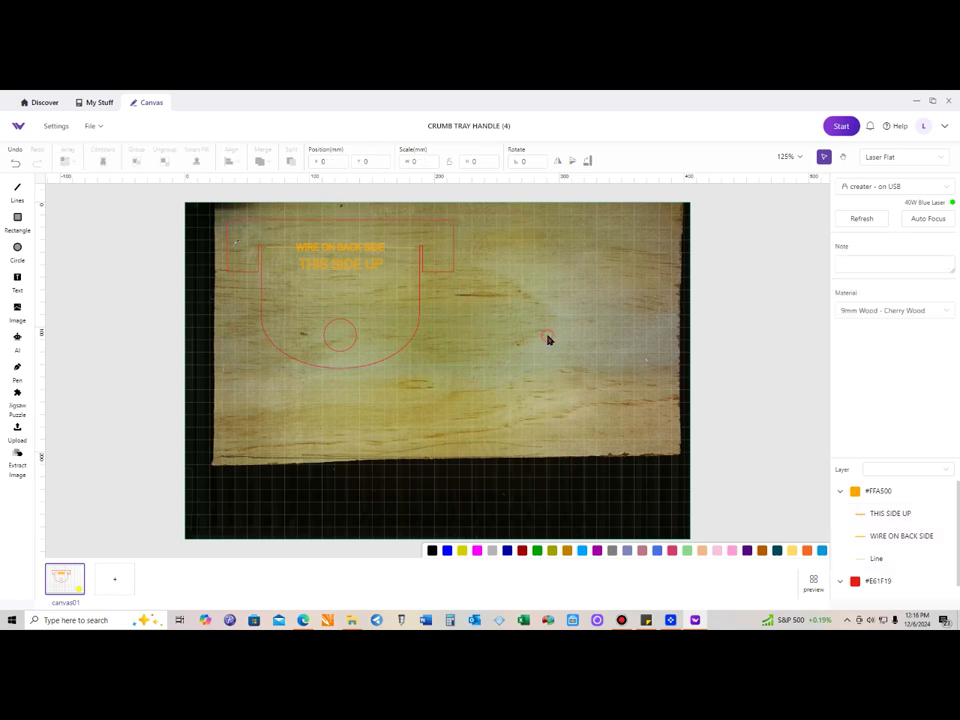
{"action": "left_click", "coordinate": [842, 127]}
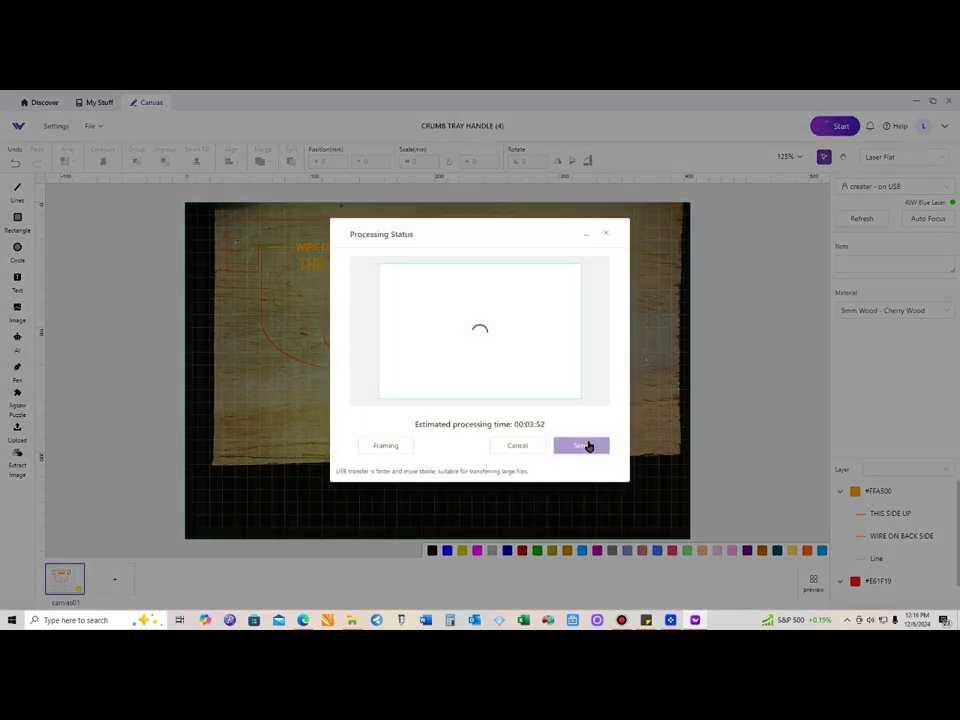
Send the job to the laser so it waits for the machine's start button.
{"action": "left_click", "coordinate": [587, 445]}
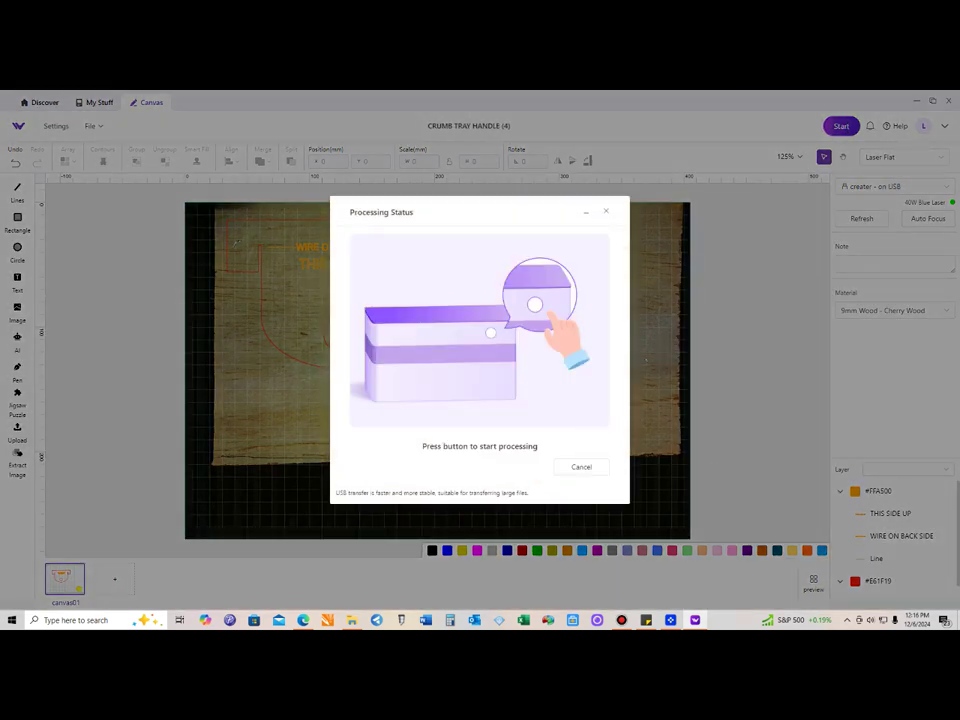